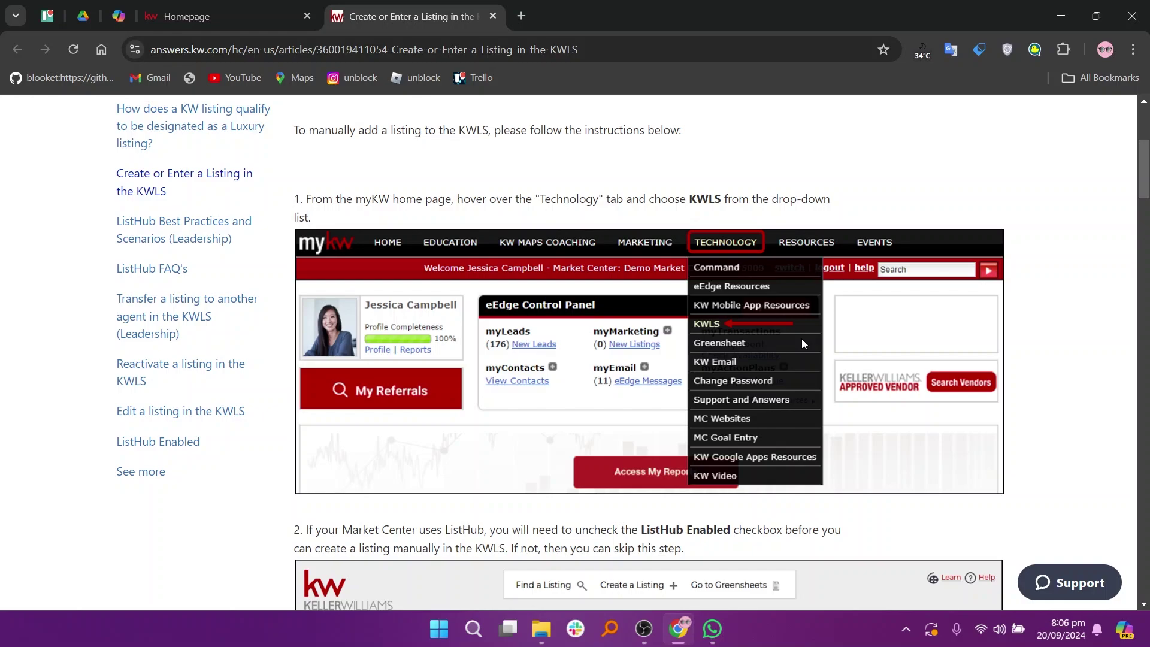
{"action": "scroll", "coordinate": [803, 343], "scroll_direction": "down", "scroll_amount": 8}
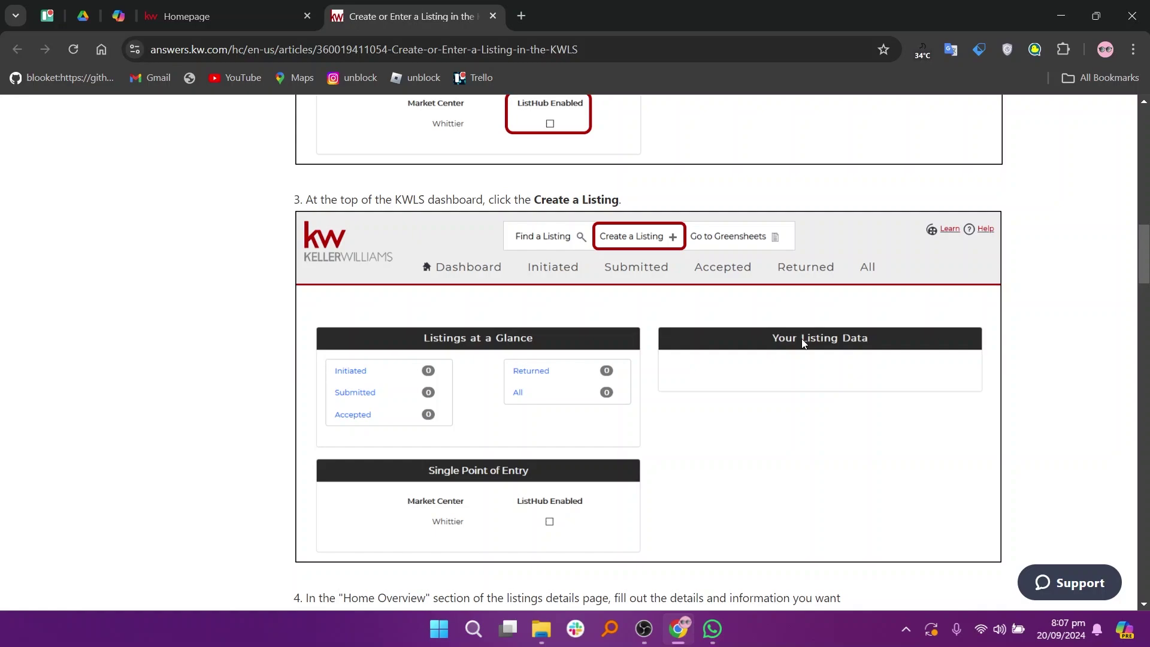
{"action": "scroll", "coordinate": [802, 341], "scroll_direction": "down", "scroll_amount": 5}
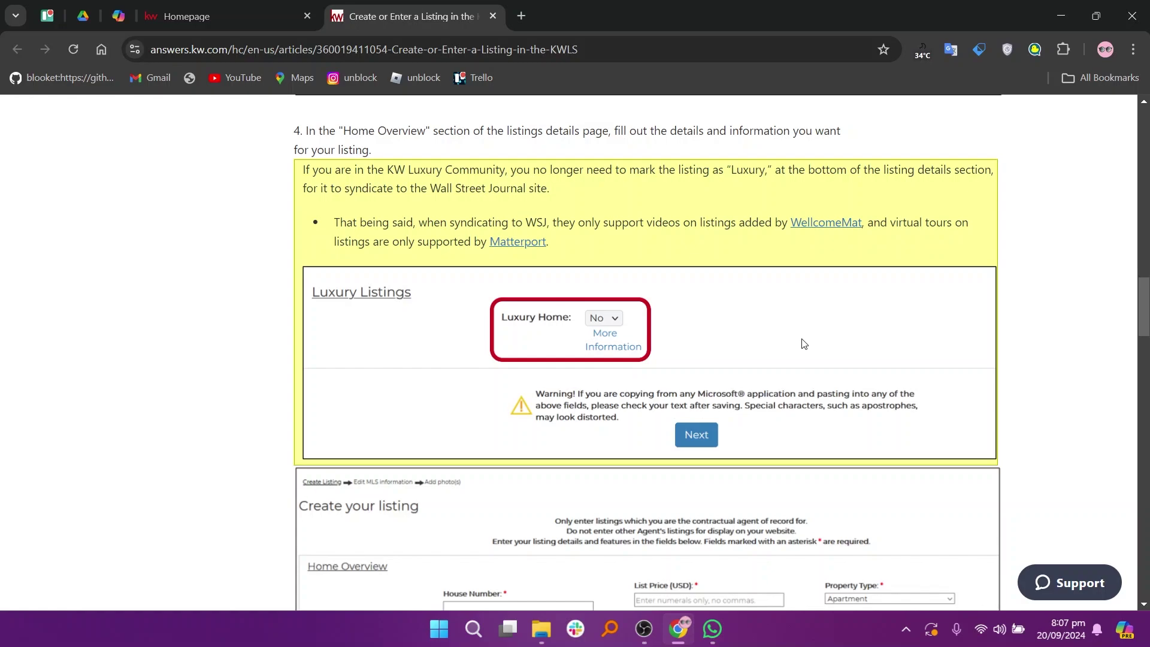
{"action": "scroll", "coordinate": [803, 343], "scroll_direction": "down", "scroll_amount": 10}
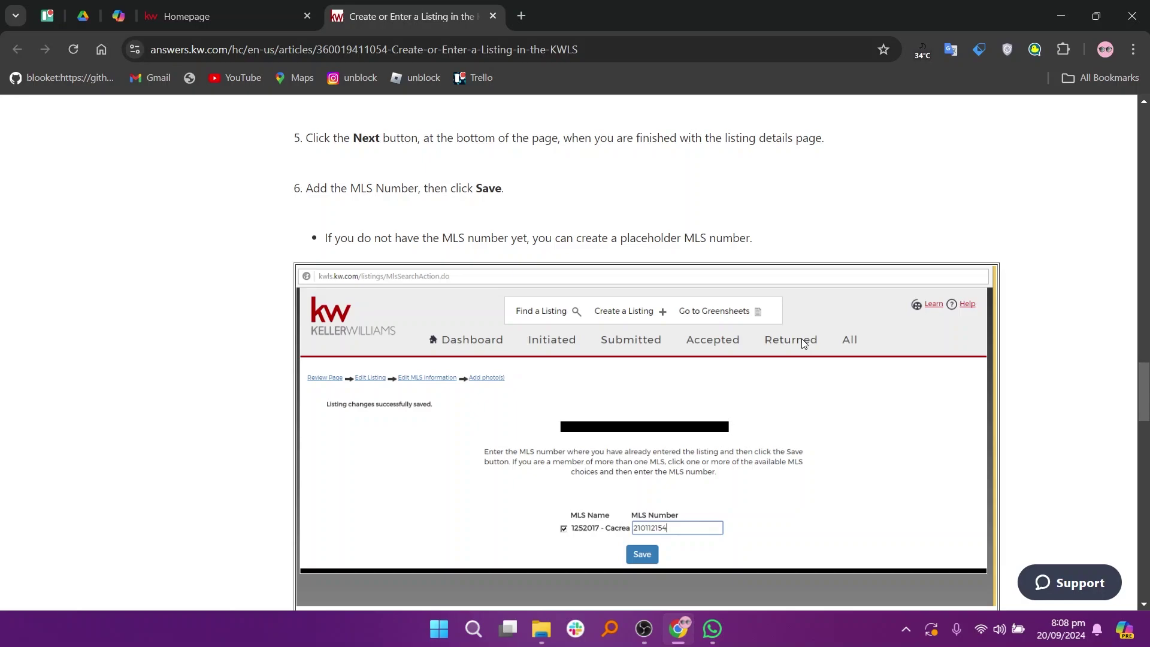
{"action": "scroll", "coordinate": [802, 343], "scroll_direction": "down", "scroll_amount": 5}
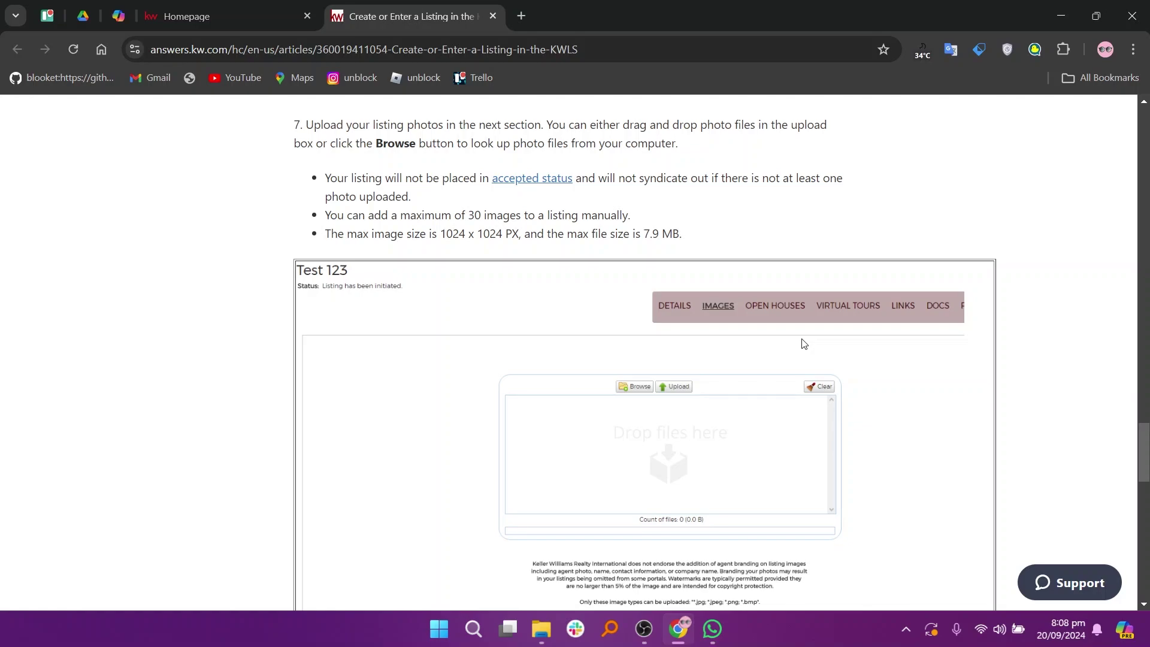
{"action": "scroll", "coordinate": [803, 343], "scroll_direction": "down", "scroll_amount": 1}
{"action": "scroll", "coordinate": [803, 343], "scroll_direction": "down", "scroll_amount": 5}
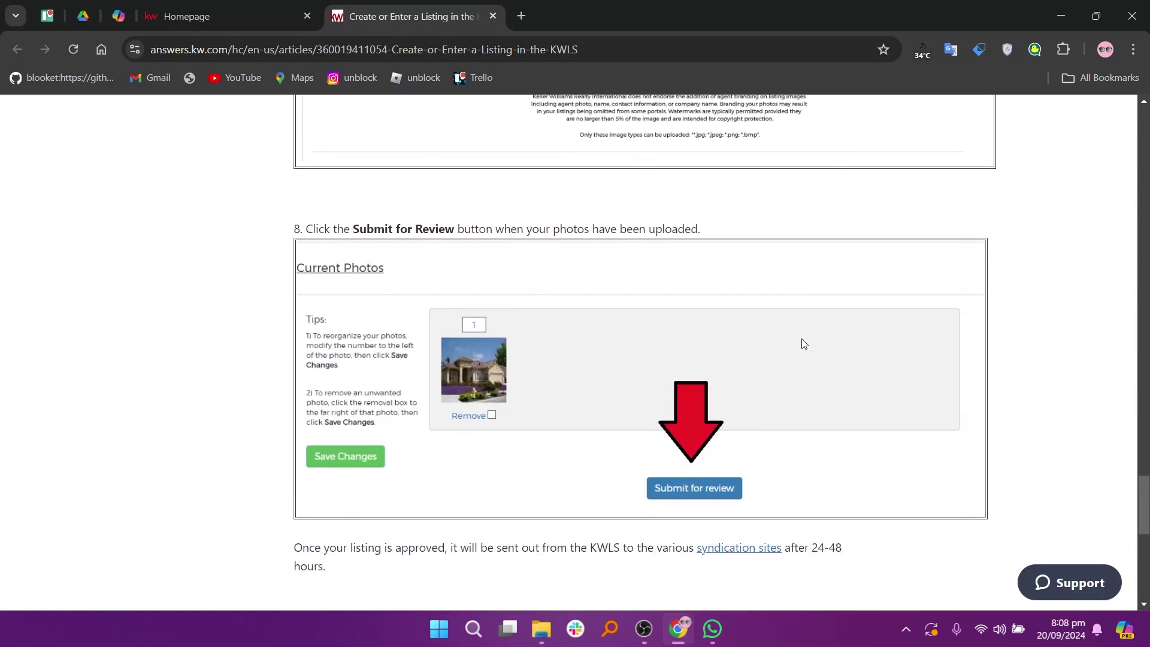